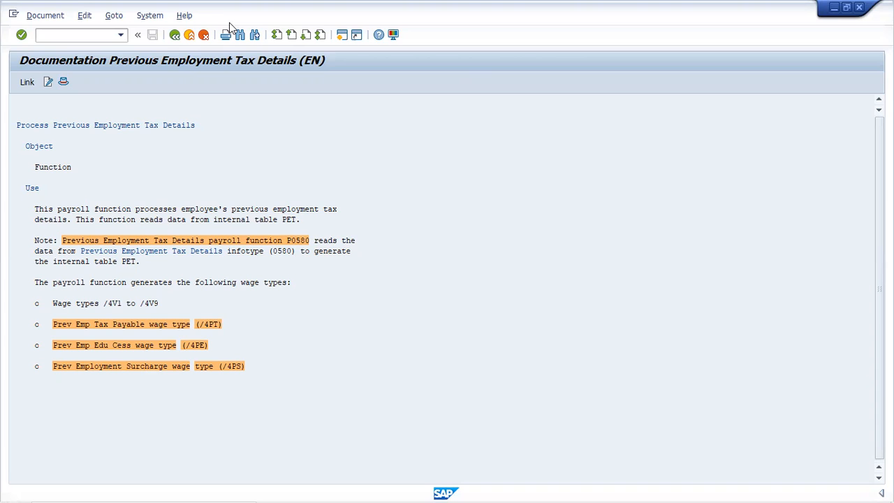
# Leave the current function documentation and display the documentation of payroll function P0580.
pyautogui.click(175, 35)
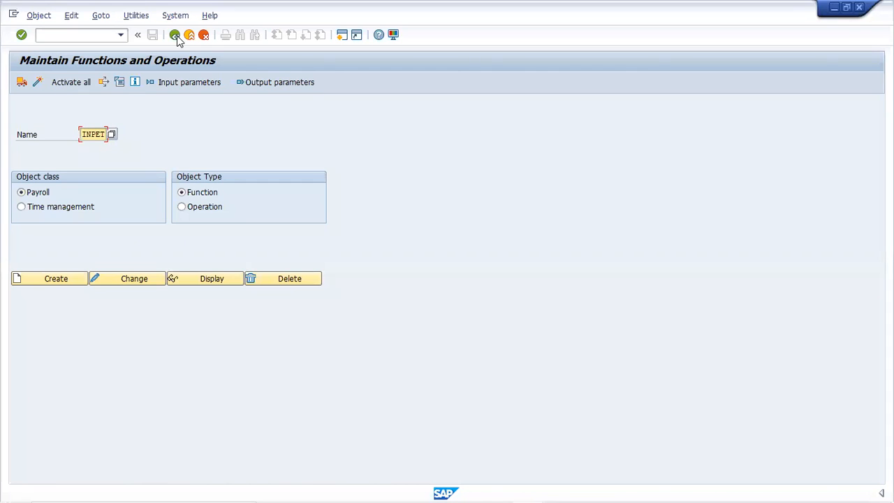
pyautogui.doubleClick(96, 135)
pyautogui.write('p')
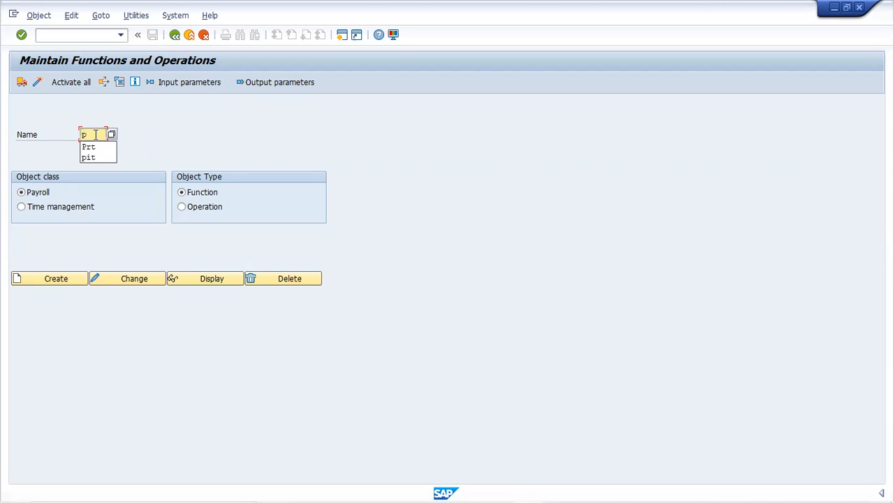
pyautogui.write('0530')
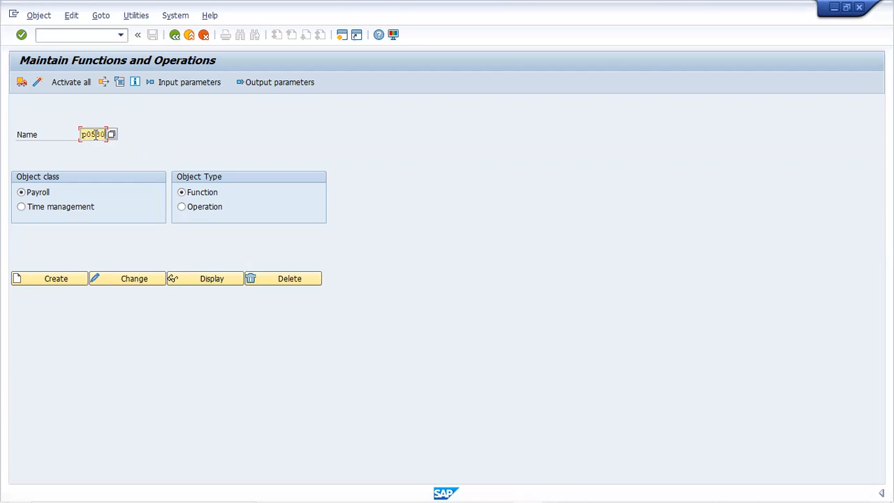
pyautogui.press('Return')
pyautogui.click(135, 82)
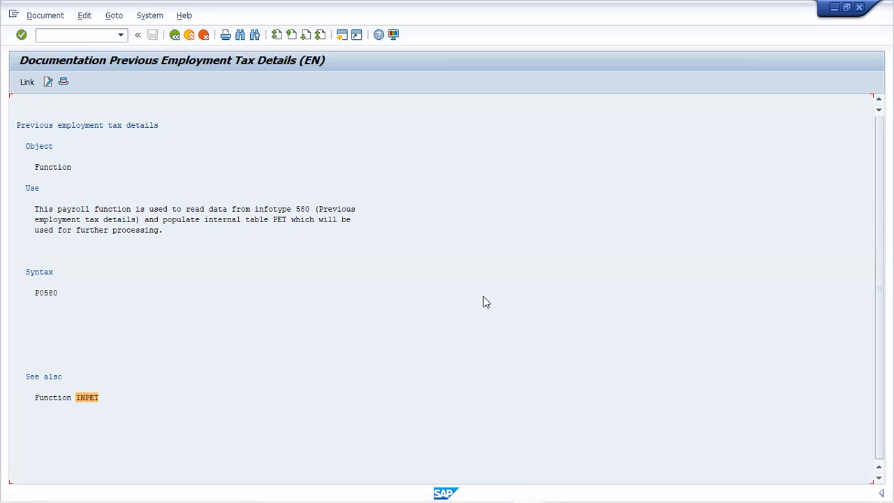
# Close the documentation and open the where-used list for payroll function INPET.
pyautogui.click(176, 34)
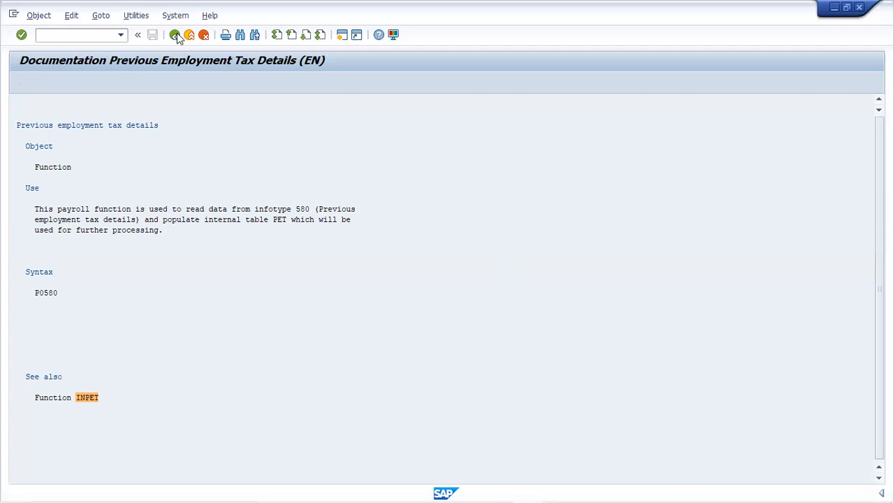
pyautogui.click(175, 35)
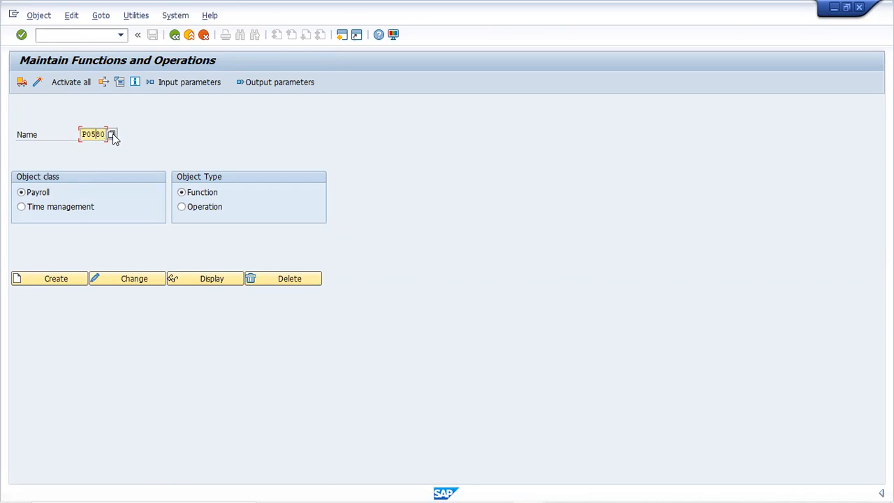
pyautogui.press('BackSpace')
pyautogui.press('BackSpace')
pyautogui.press('BackSpace')
pyautogui.press('BackSpace')
pyautogui.press('BackSpace')
pyautogui.write('inpet')
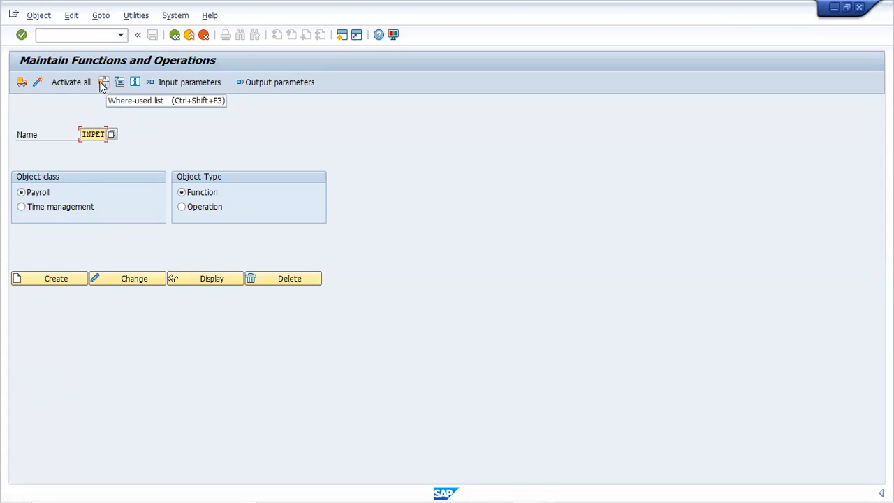
pyautogui.click(102, 84)
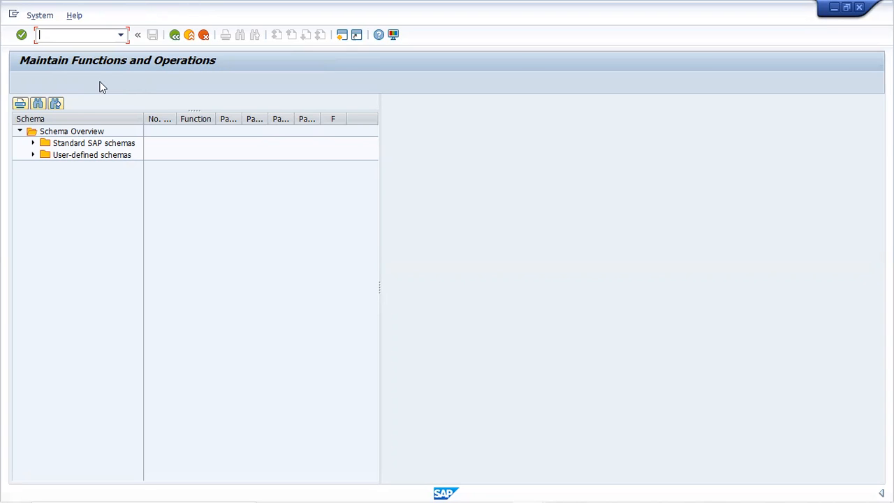
# Display the user-defined schema INN1 from the where-used list and select its INPET line 000190.
pyautogui.click(32, 156)
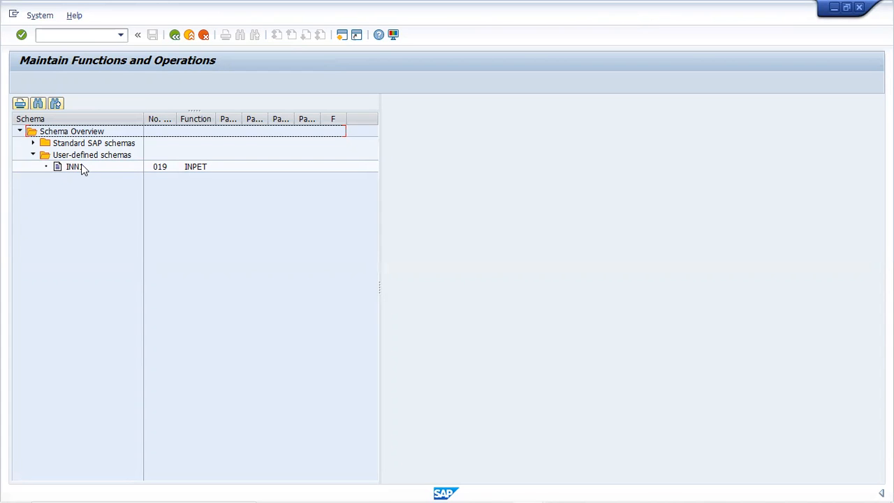
pyautogui.doubleClick(81, 166)
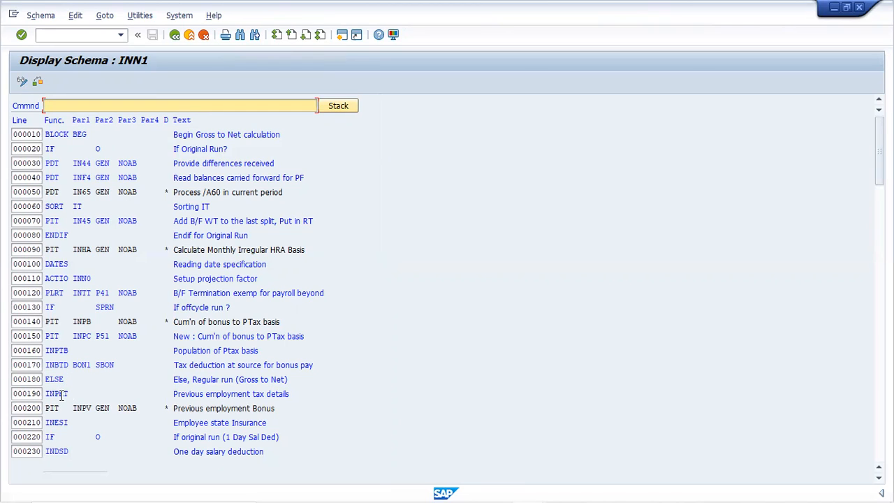
pyautogui.click(24, 394)
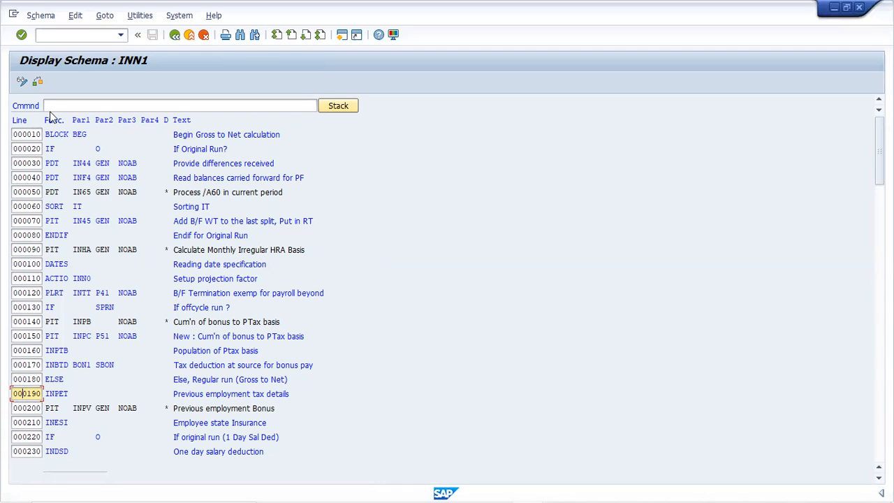
# Return to the where-used list and try to display the standard SAP schema INN1.
pyautogui.click(178, 39)
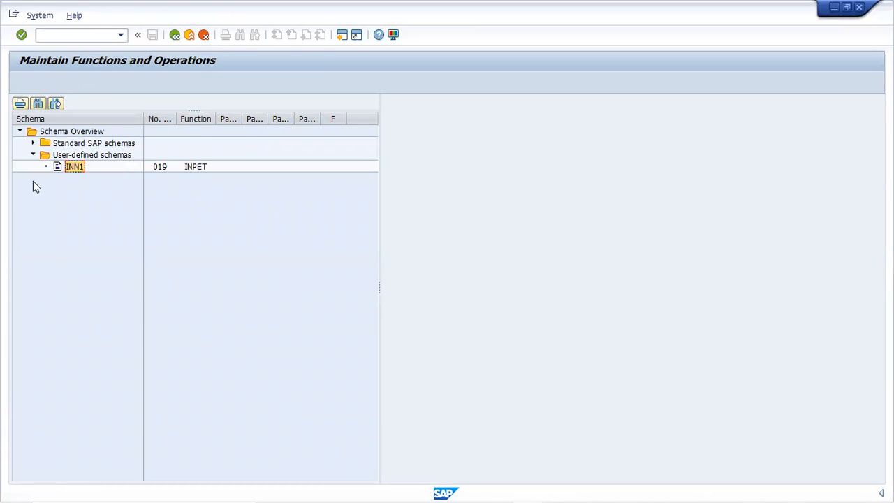
pyautogui.click(33, 143)
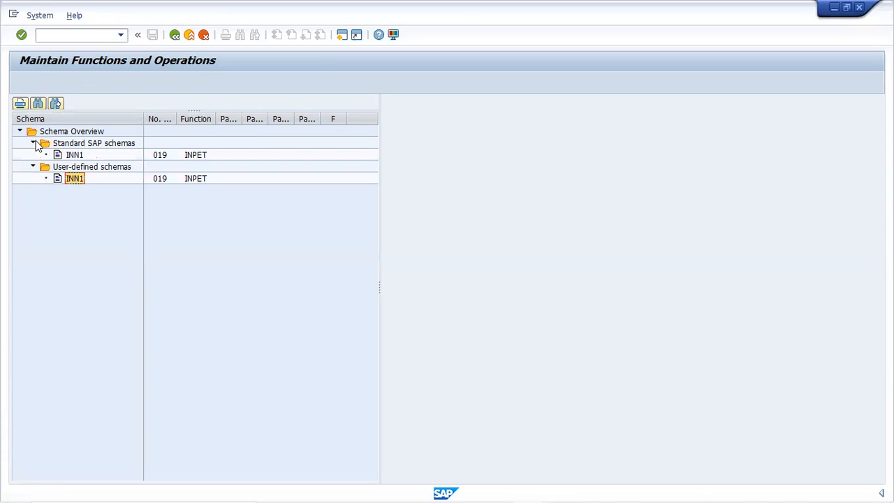
pyautogui.doubleClick(73, 156)
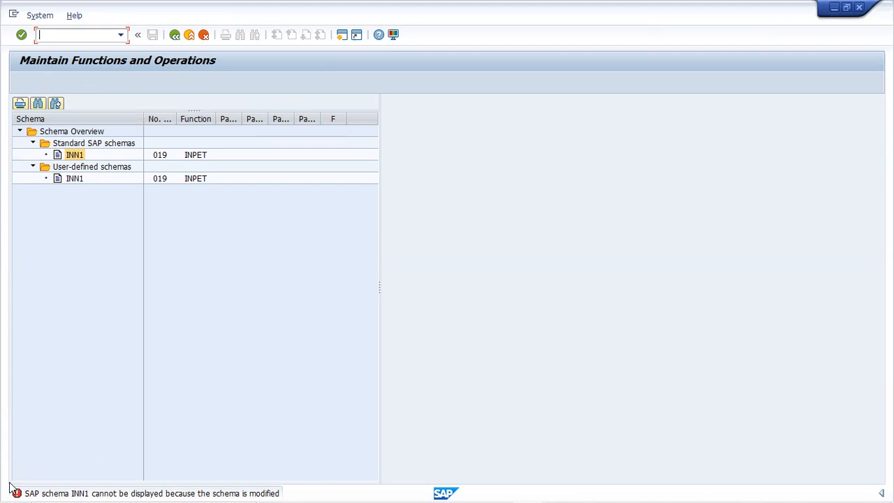
# Close the functions and operations session and switch to the payroll log's detail view of table IT.
pyautogui.press('F3')
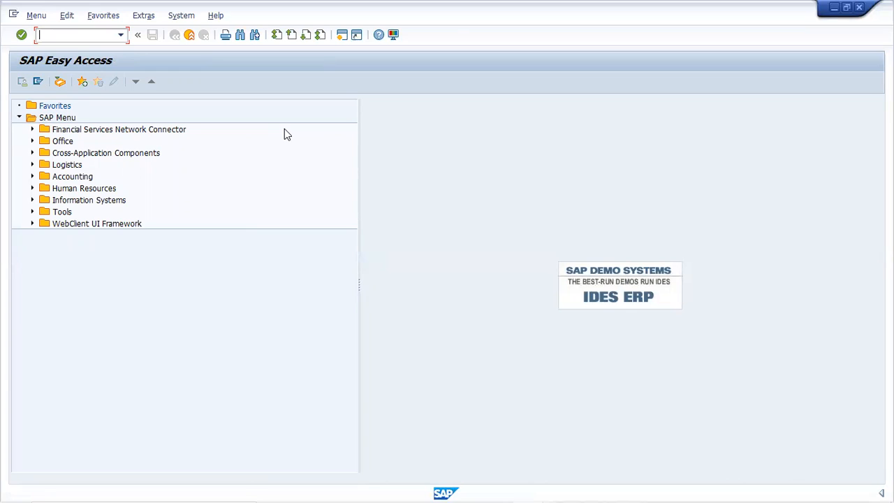
pyautogui.click(860, 8)
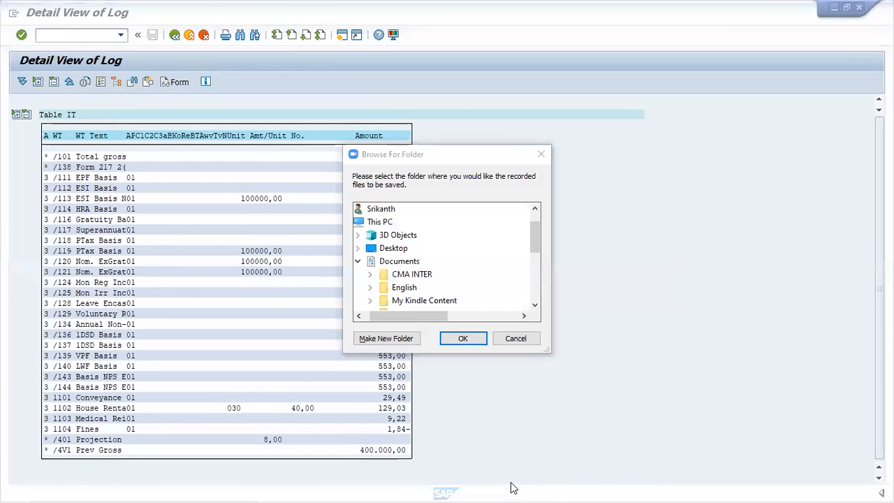
pyautogui.moveTo(531, 489)
pyautogui.click(543, 411)
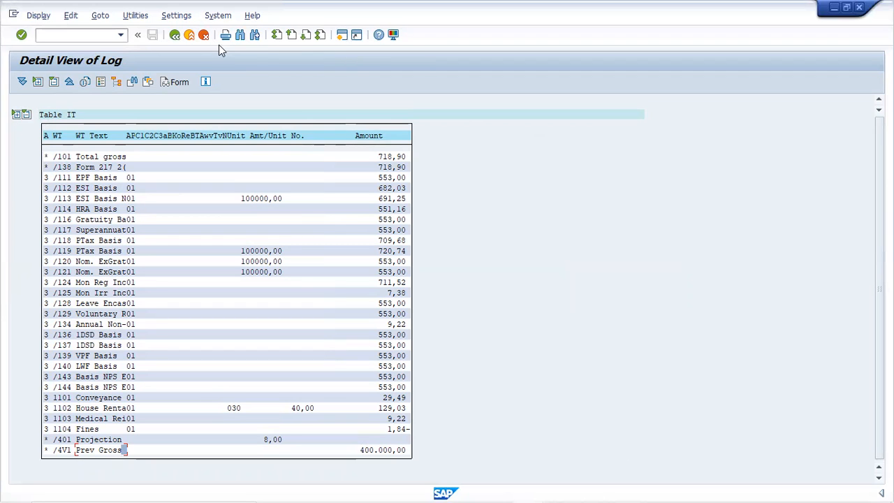
# Open PE04's where-used list for INPET in a new session and try to display the standard SAP schema INN1.
pyautogui.click(346, 36)
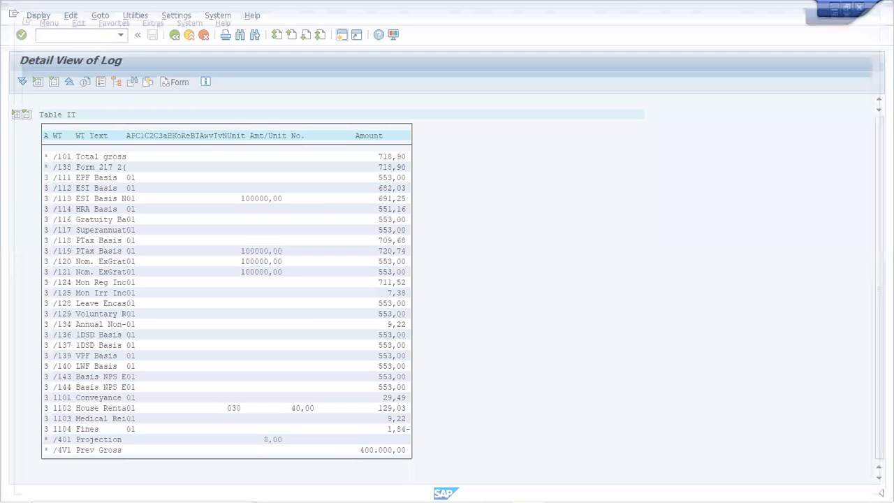
pyautogui.write('pe04')
pyautogui.press('Return')
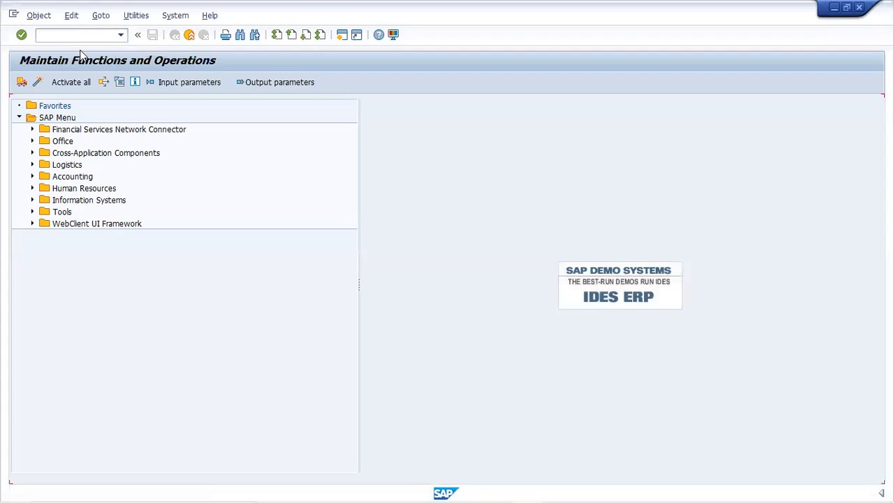
pyautogui.click(105, 84)
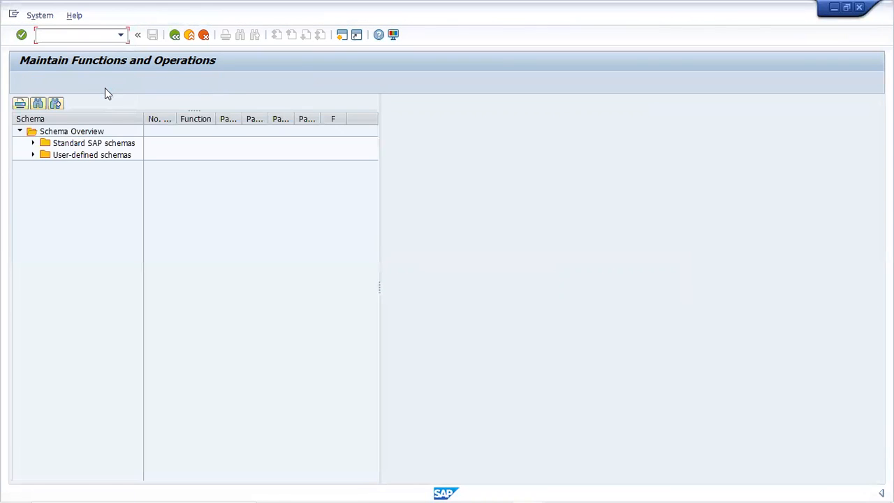
pyautogui.click(32, 144)
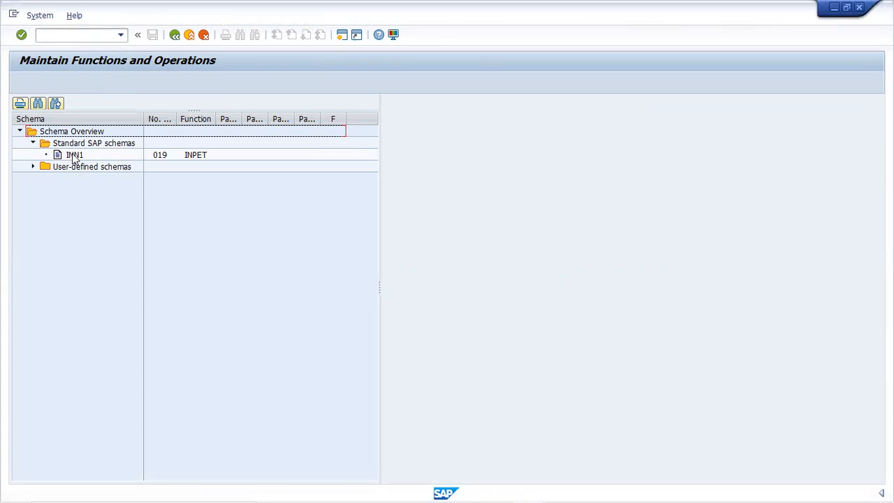
pyautogui.doubleClick(74, 155)
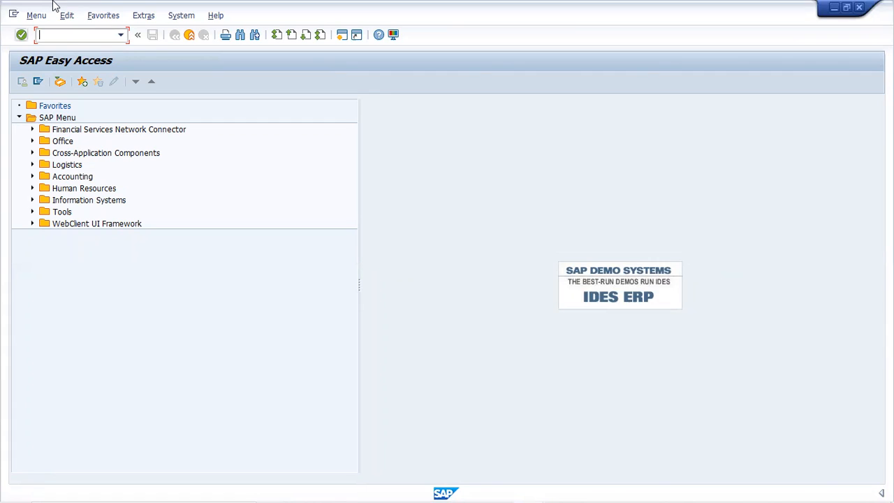
# Restart transaction PE04 and list the user-defined and standard SAP schemas in which function INPET is used.
pyautogui.write('pe04')
pyautogui.press('Return')
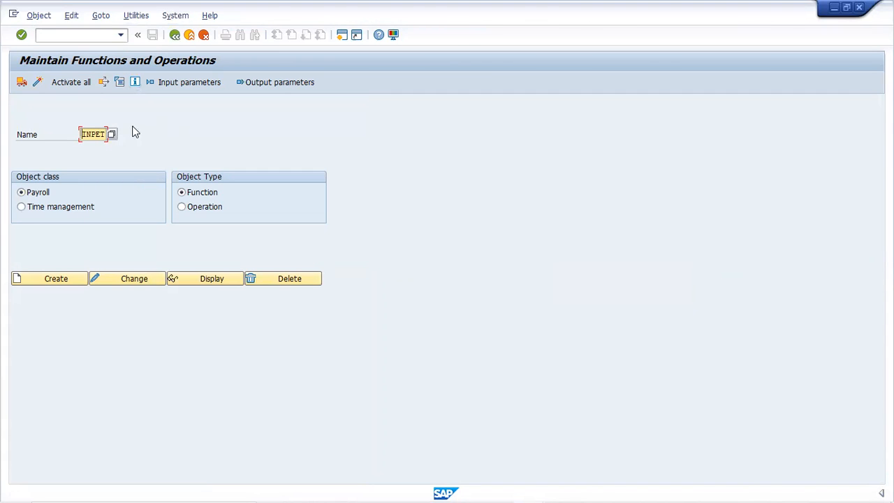
pyautogui.click(102, 83)
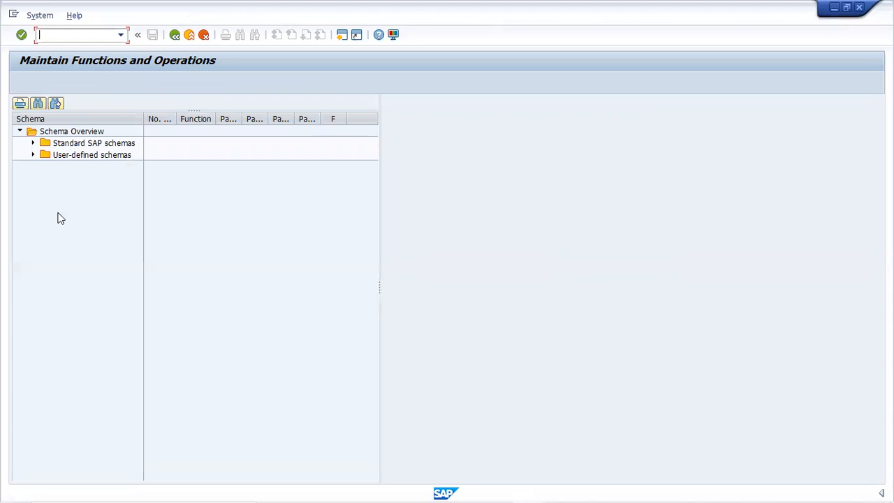
pyautogui.click(32, 155)
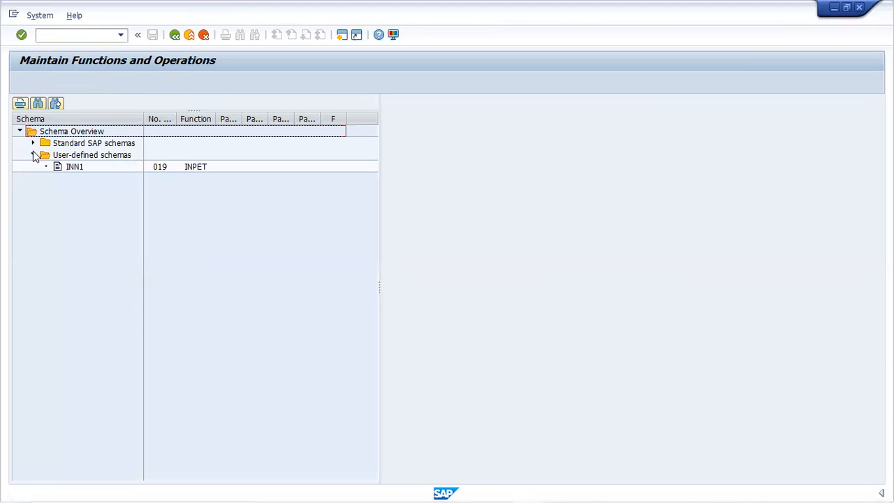
pyautogui.click(33, 143)
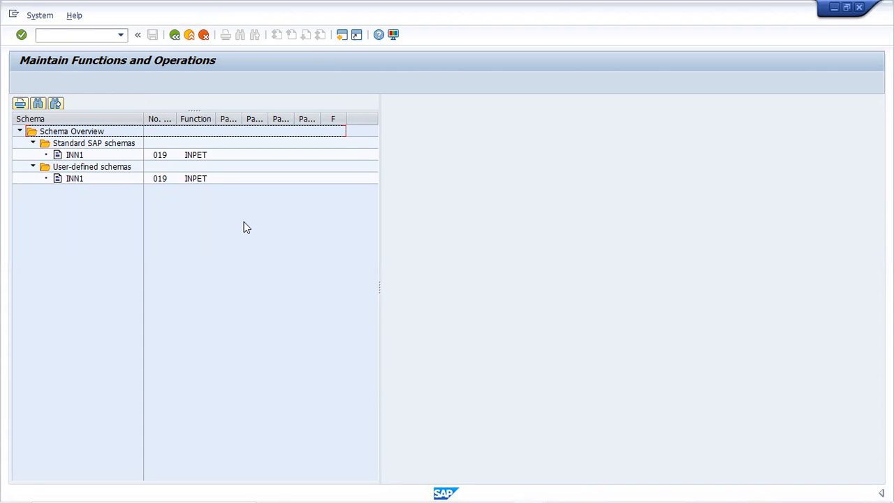
# Leave the where-used list, switch to the payroll log session and exit its log display back to SAP Easy Access.
pyautogui.click(175, 35)
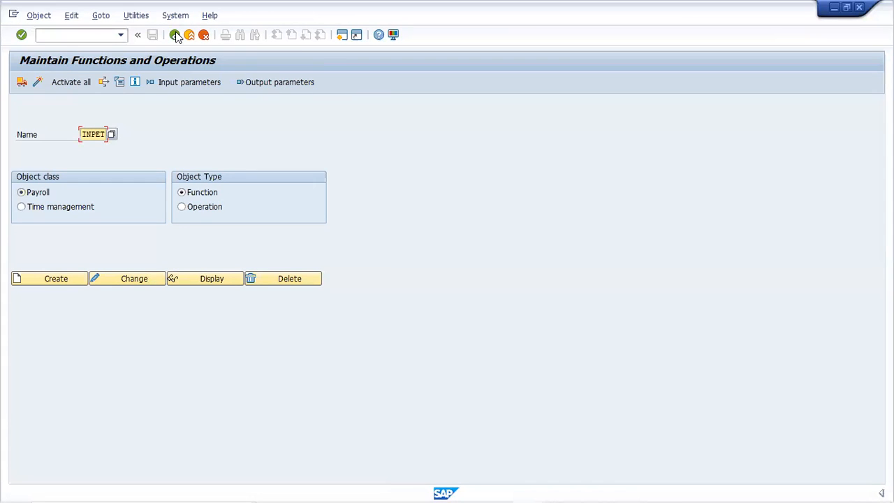
pyautogui.moveTo(539, 489)
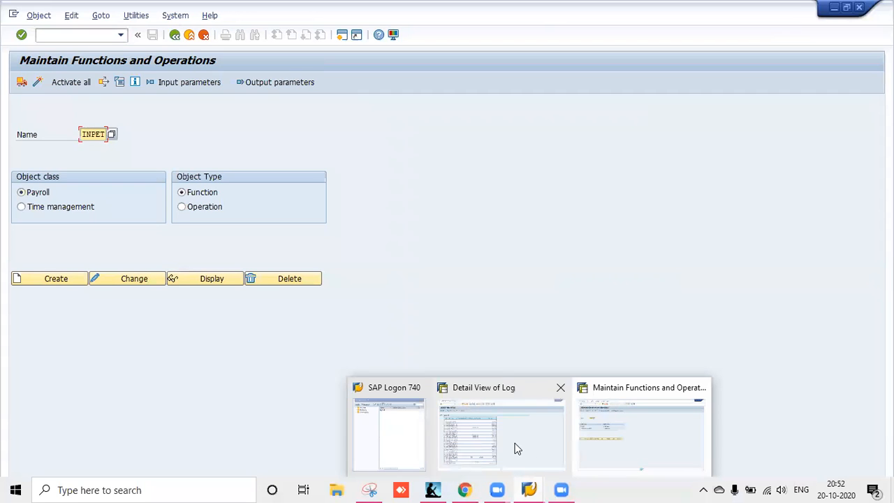
pyautogui.click(518, 448)
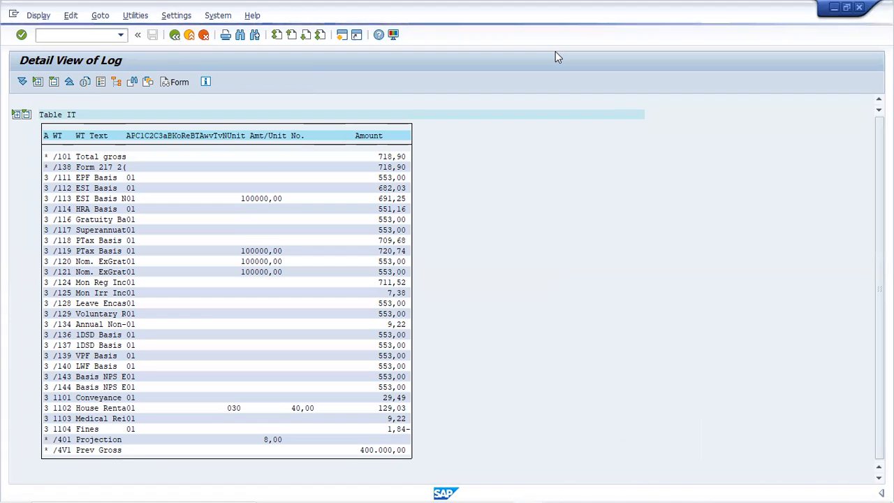
pyautogui.click(175, 35)
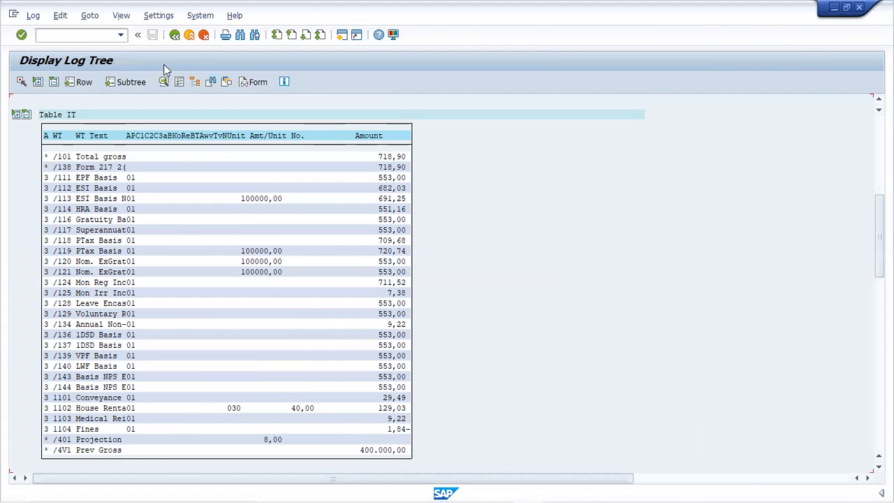
pyautogui.click(175, 35)
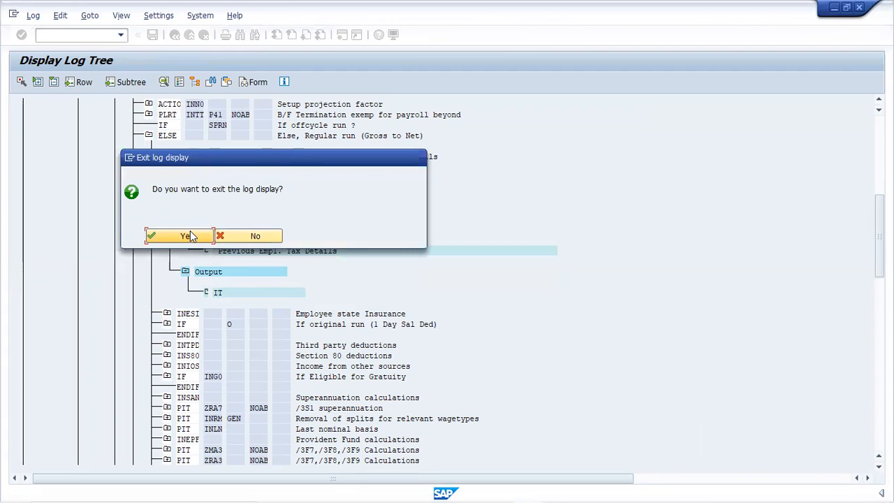
pyautogui.click(190, 236)
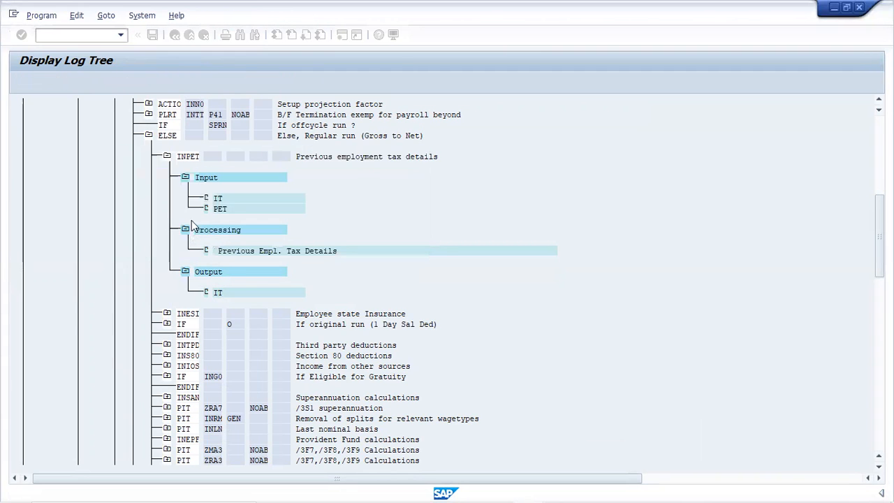
pyautogui.click(175, 35)
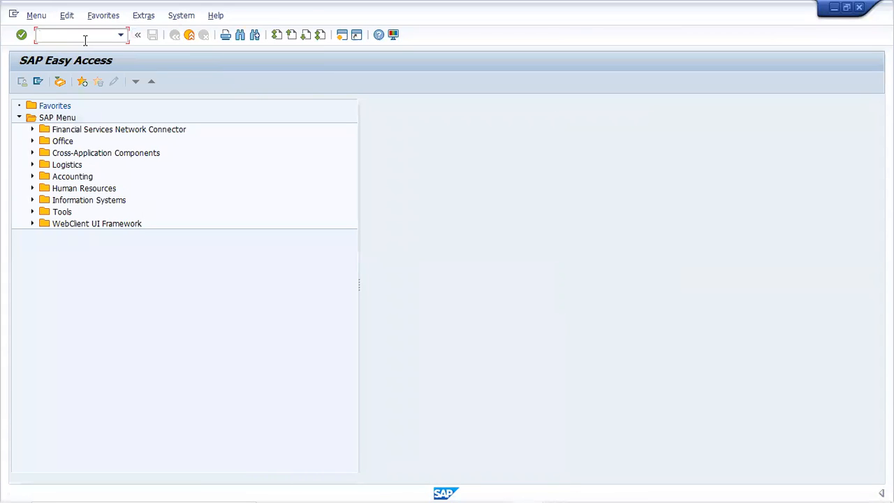
# Open transaction PA30 and display the employee's infotype 580, Previous Employment Tax Details.
pyautogui.write('pa30')
pyautogui.press('Return')
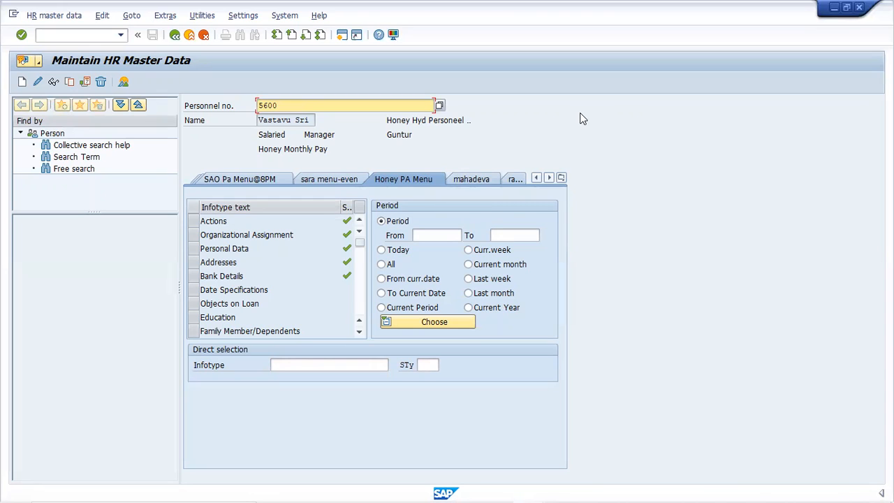
pyautogui.click(333, 362)
pyautogui.write('580')
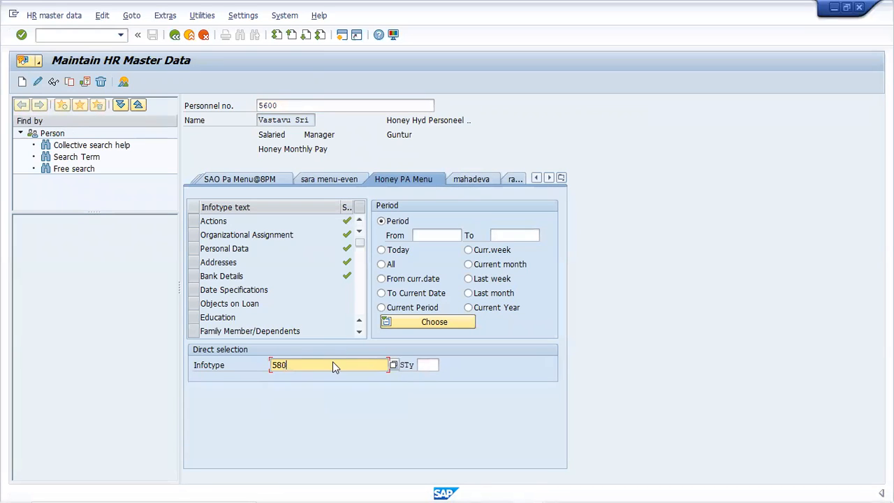
pyautogui.press('Return')
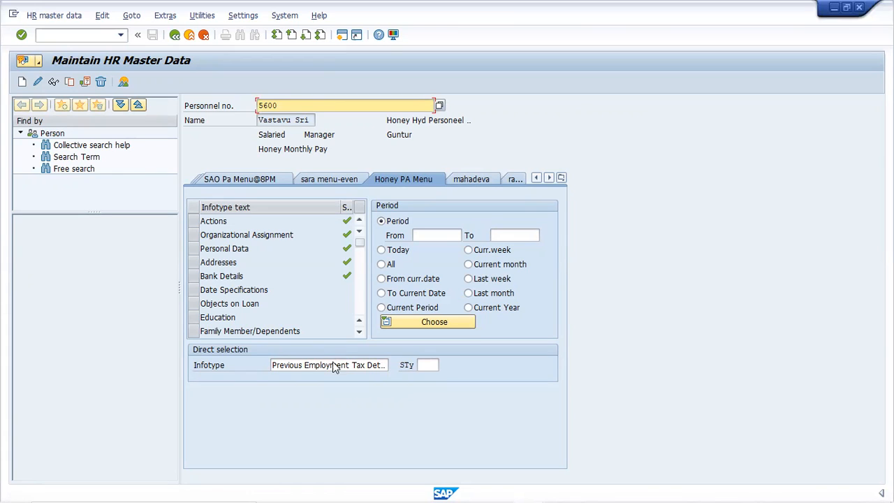
pyautogui.click(52, 83)
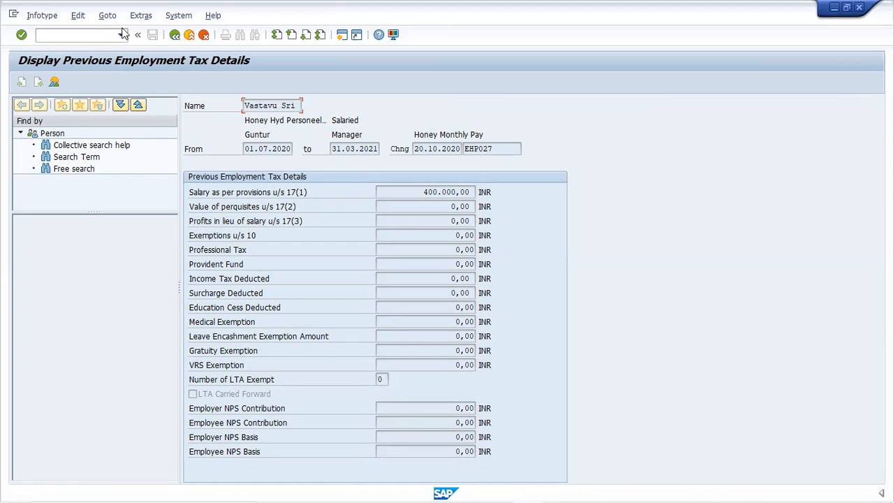
# Leave the previous employment tax display and open the employee's infotype 581, Housing (HRA / CLA / COA), for changing.
pyautogui.click(178, 40)
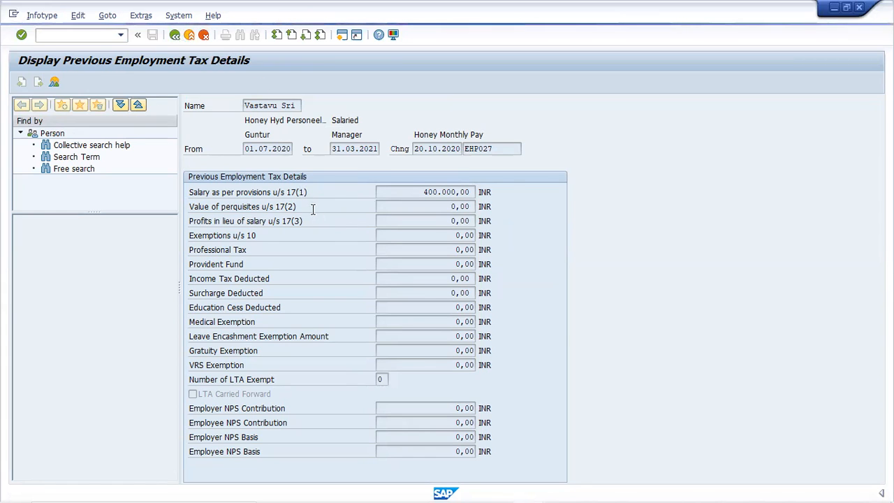
pyautogui.press('F3')
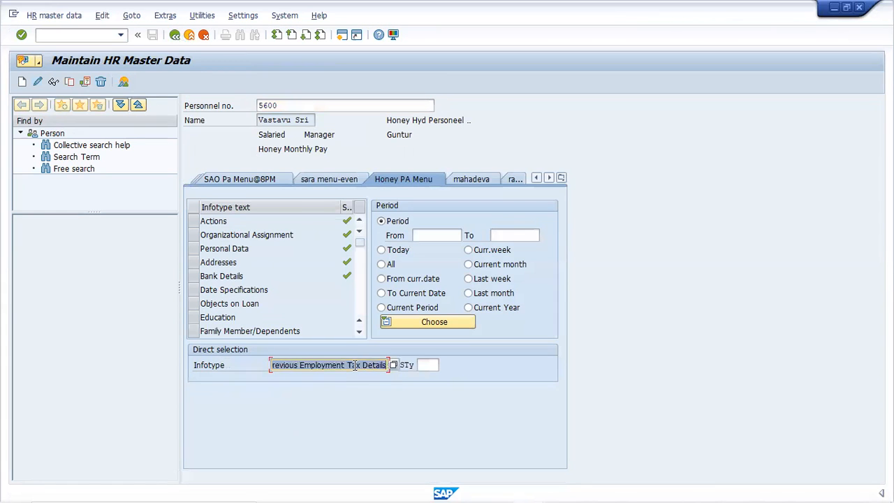
pyautogui.write('581')
pyautogui.press('Return')
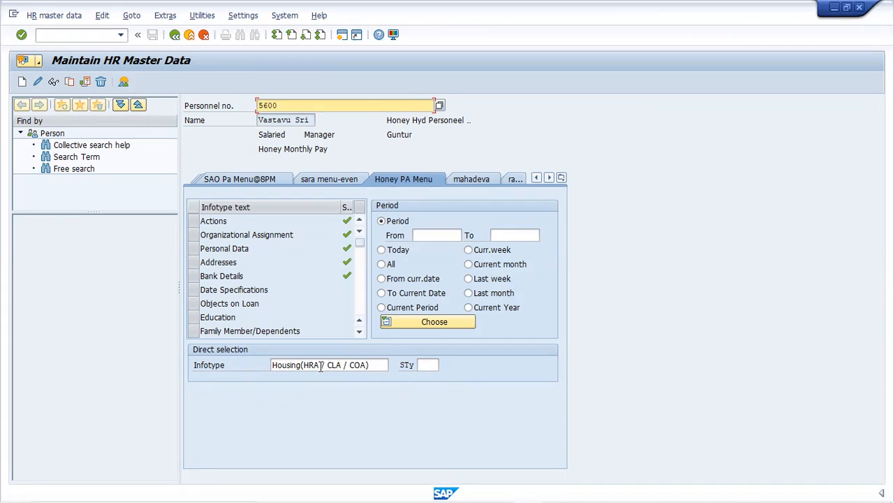
pyautogui.click(39, 82)
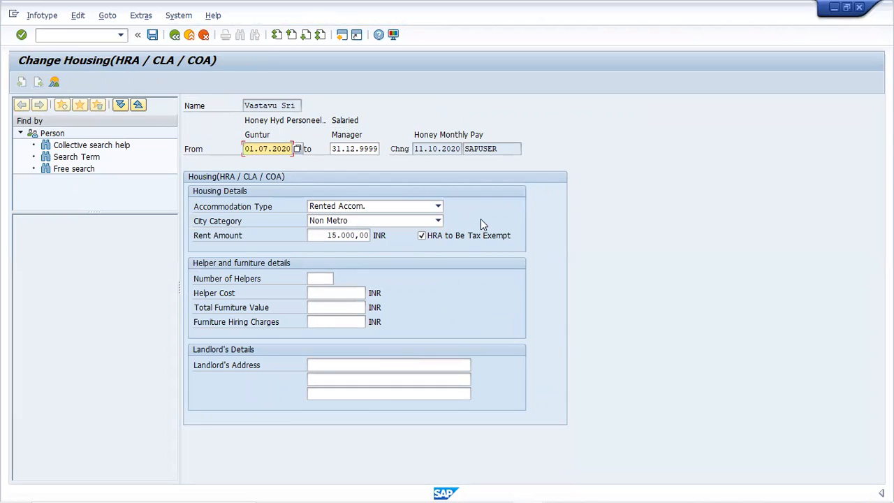
# Set the housing record's accommodation type to Own Accom. and save the record.
pyautogui.click(438, 209)
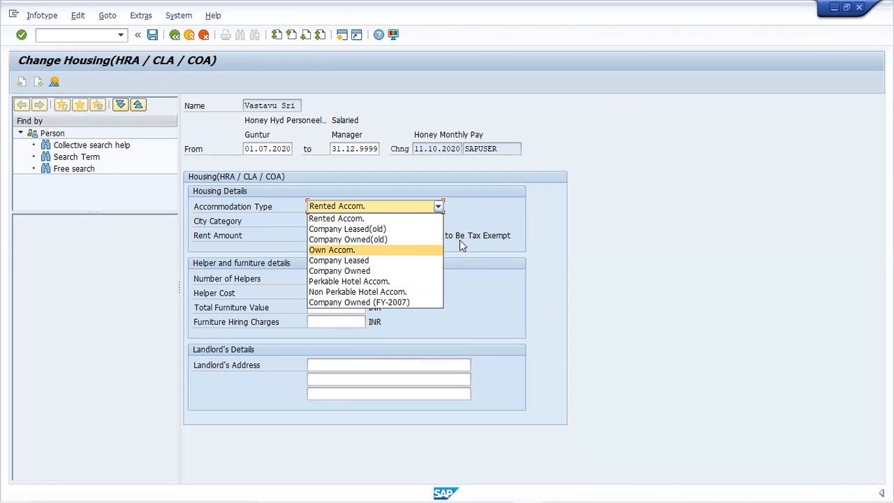
pyautogui.press('Up')
pyautogui.click(382, 250)
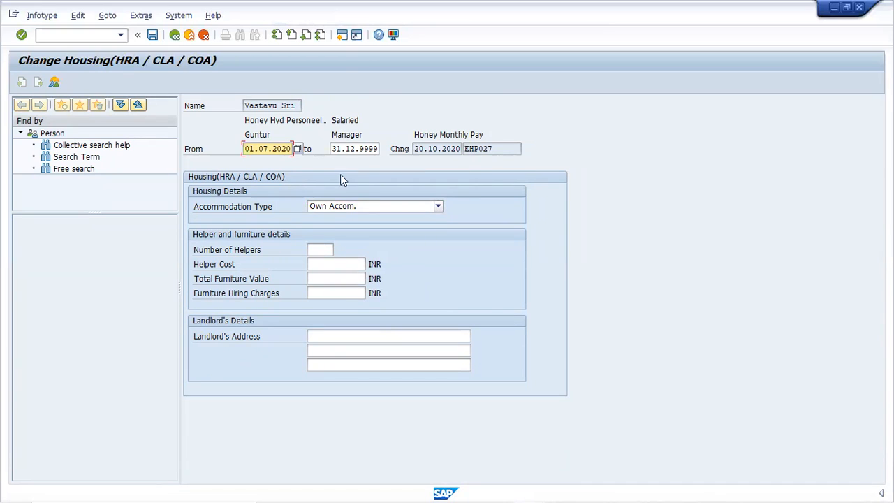
pyautogui.click(153, 38)
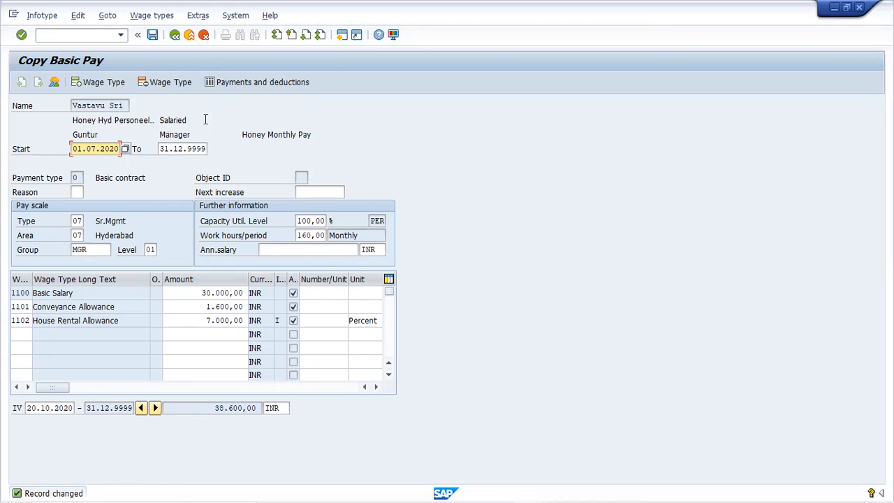
# Save the copied Basic Pay record starting 01.07.2020, accepting the warnings, and exit PA30 to SAP Easy Access.
pyautogui.click(153, 35)
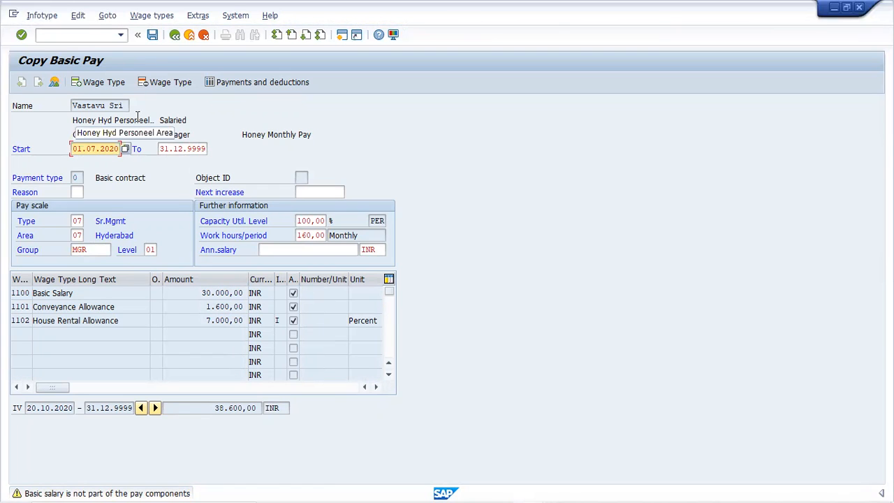
pyautogui.press('Return')
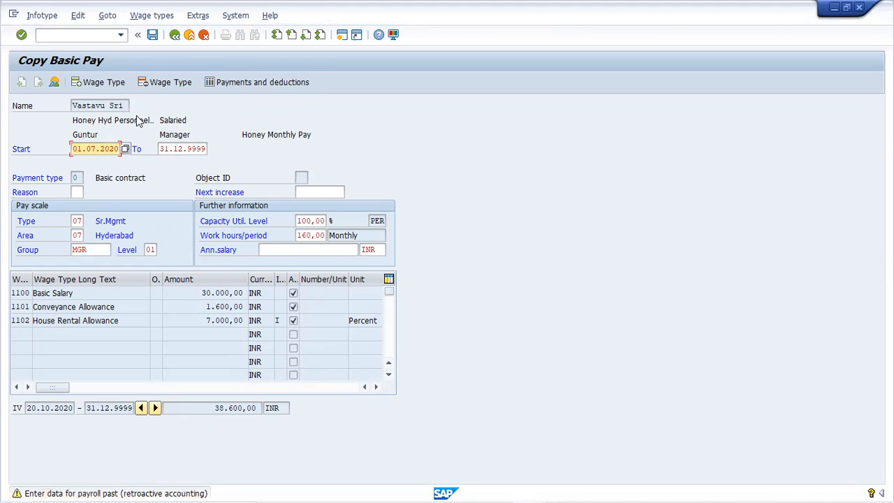
pyautogui.press('Return')
pyautogui.press('Return')
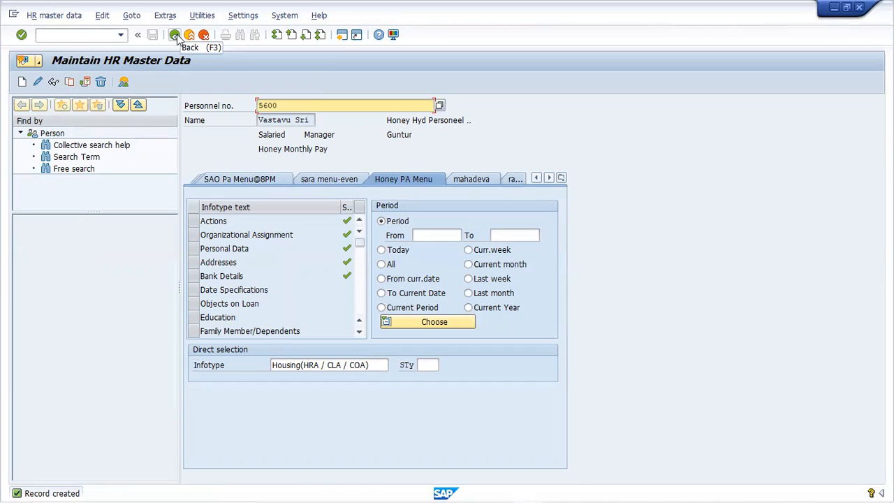
pyautogui.click(177, 38)
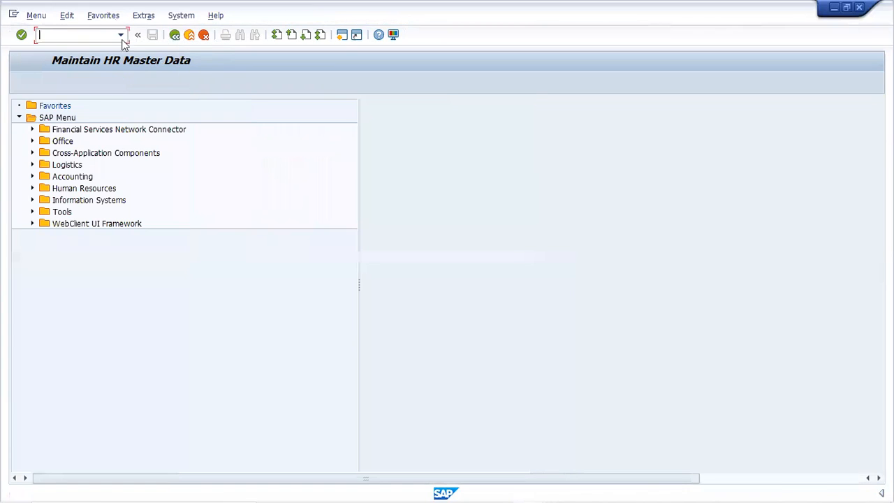
# Open Payroll Driver, India, load the saved variant with payroll area HP and schema ZH01, and execute the test run with log.
pyautogui.press('Down')
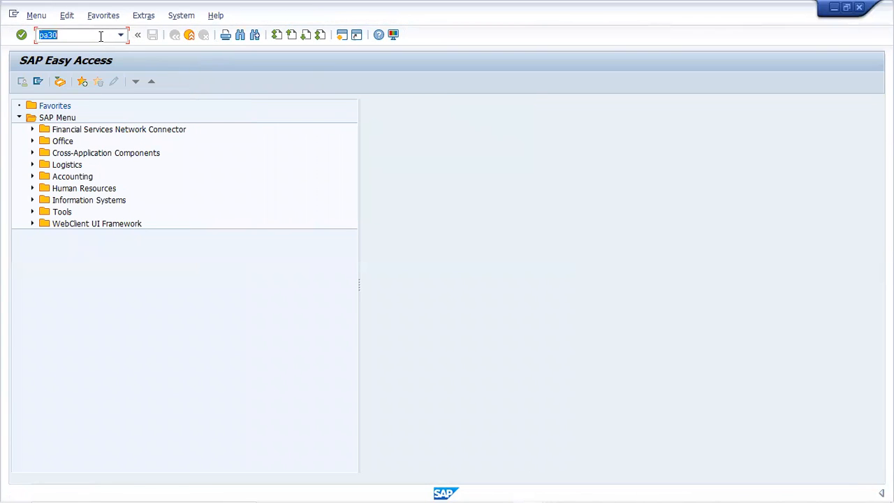
pyautogui.press('Down')
pyautogui.press('Down')
pyautogui.press('Return')
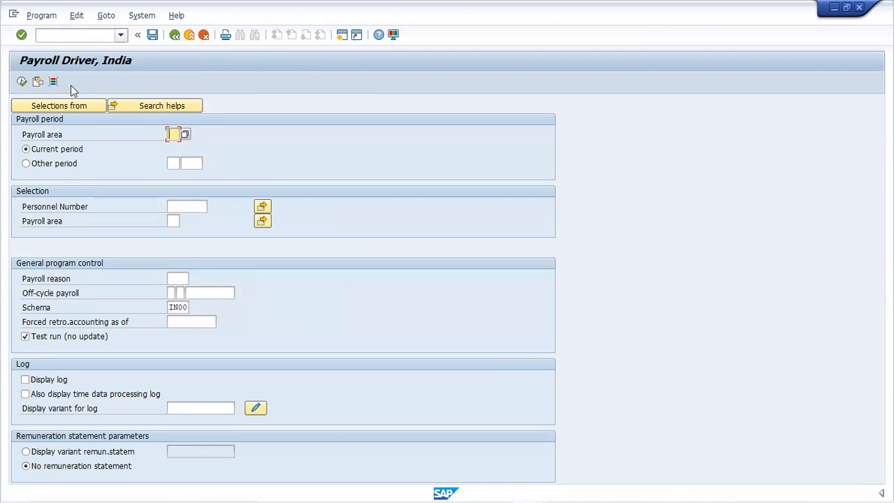
pyautogui.click(38, 82)
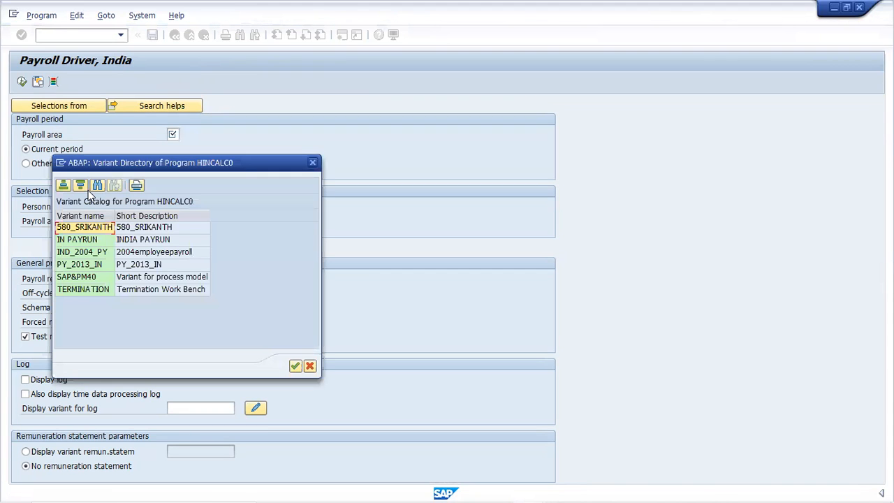
pyautogui.doubleClick(89, 235)
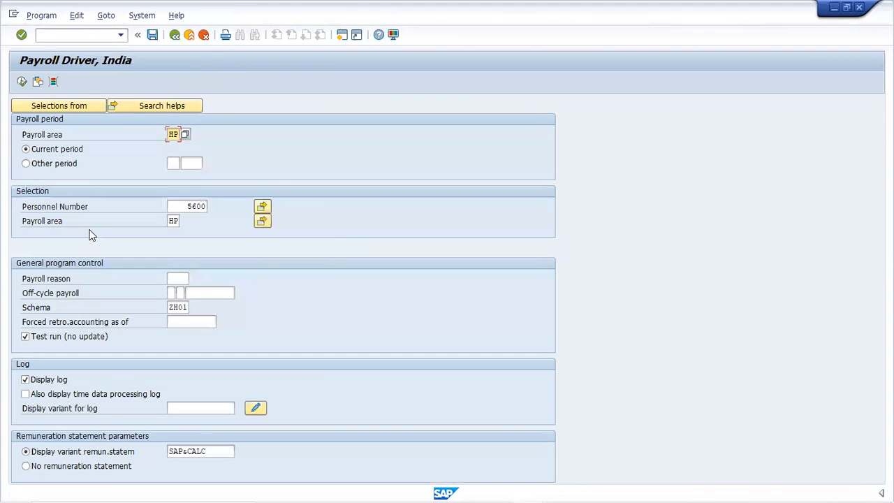
pyautogui.click(21, 81)
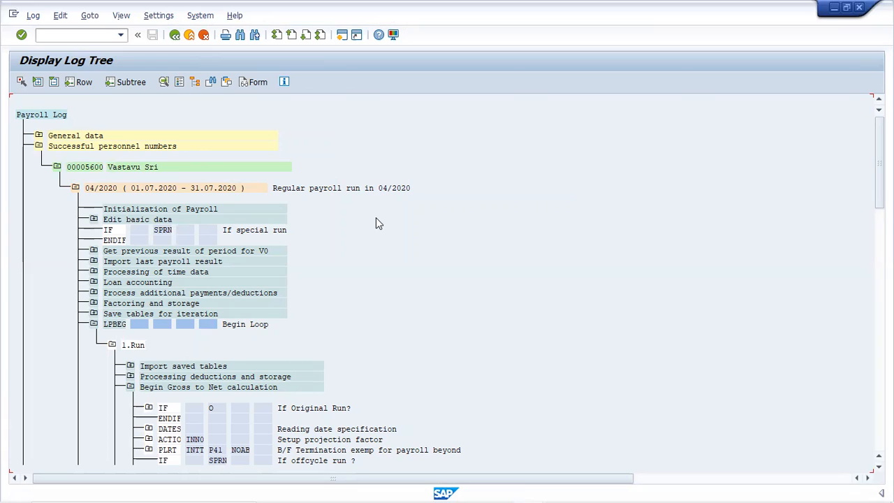
# Find function INHRA in the whole payroll log hierarchy and expand its Input, Processing and Output nodes.
pyautogui.click(114, 192)
pyautogui.hotkey('ctrl', 'f')
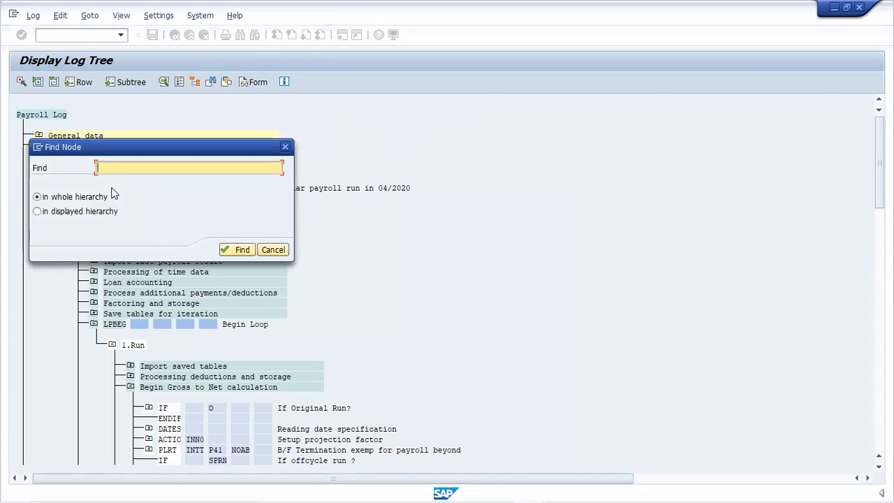
pyautogui.write('inhra')
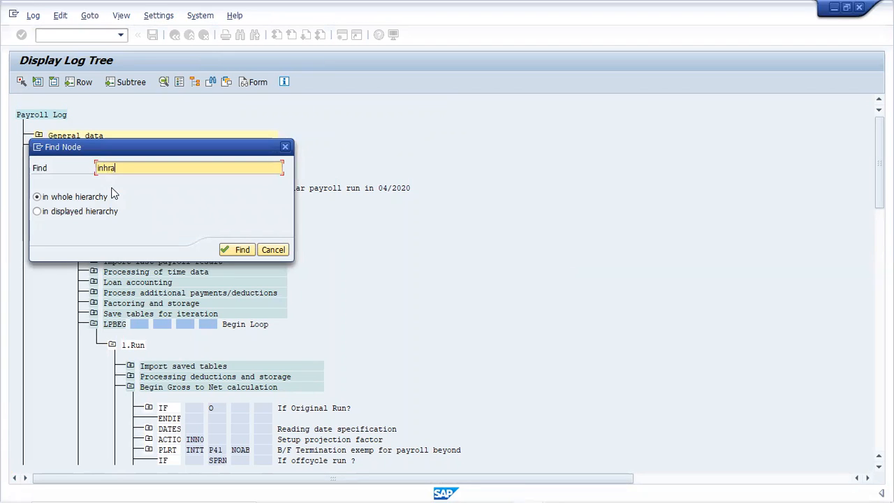
pyautogui.click(237, 249)
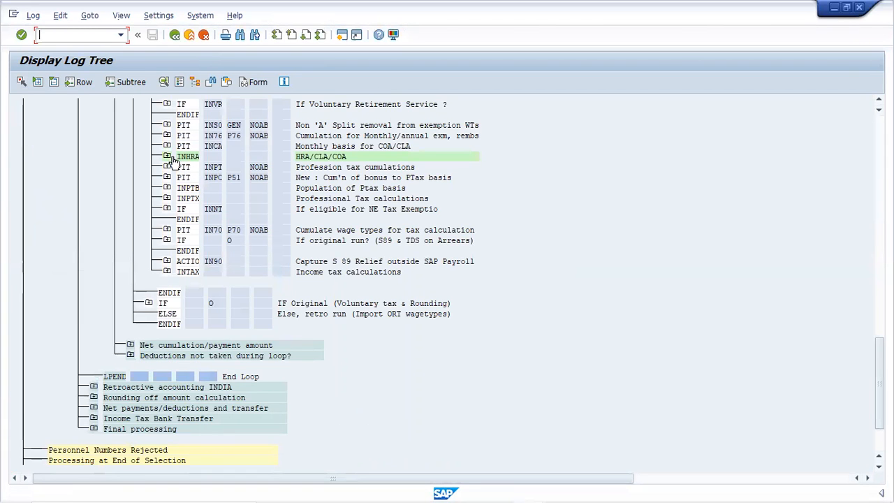
pyautogui.click(167, 157)
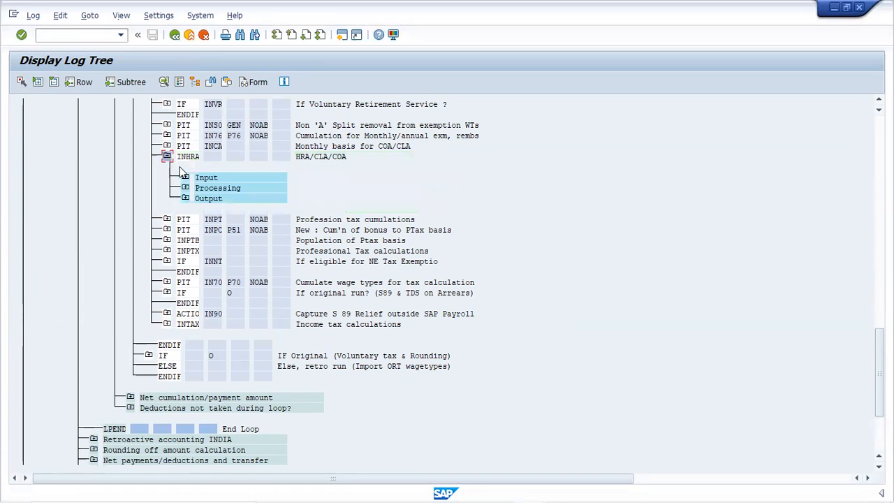
pyautogui.click(186, 179)
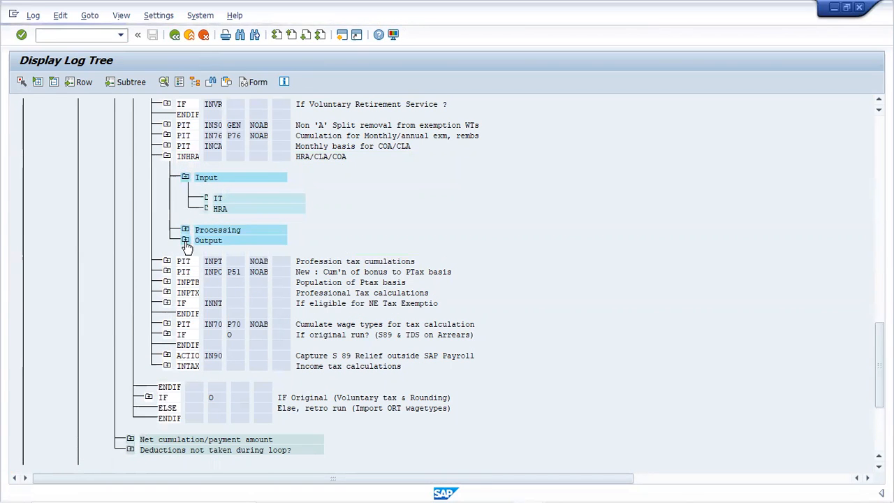
pyautogui.click(185, 241)
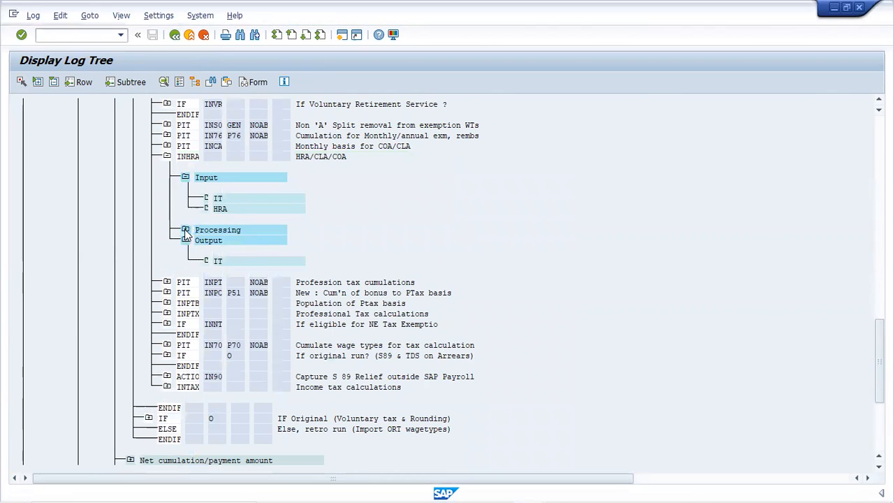
pyautogui.click(185, 231)
# Examine the detail views of INHRA's input tables IT and HRA, and open its Housing Details processing log.
pyautogui.doubleClick(217, 201)
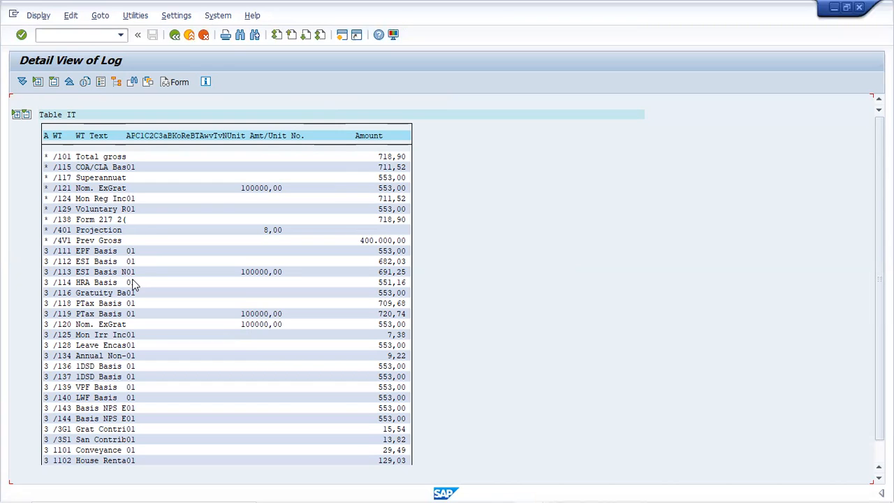
pyautogui.click(174, 36)
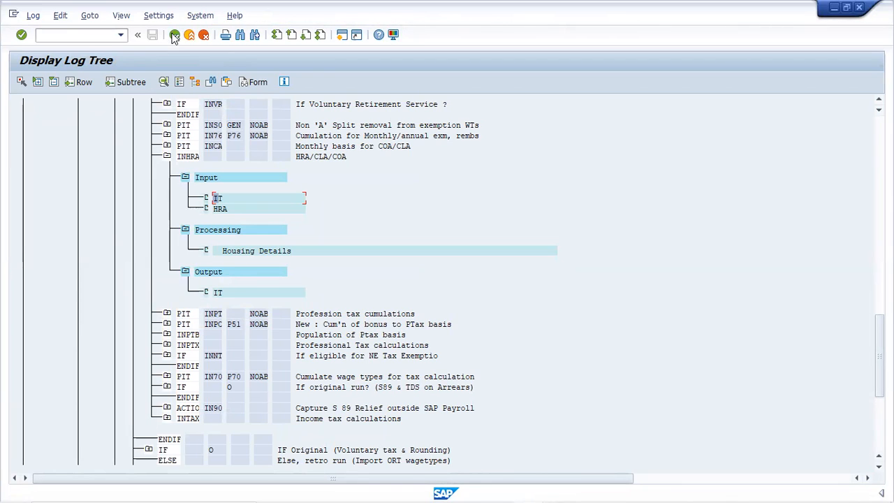
pyautogui.doubleClick(219, 209)
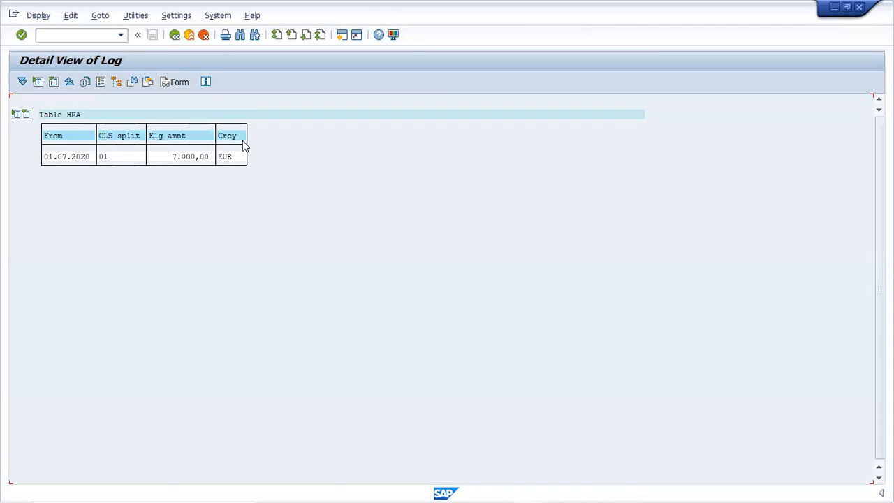
pyautogui.click(171, 37)
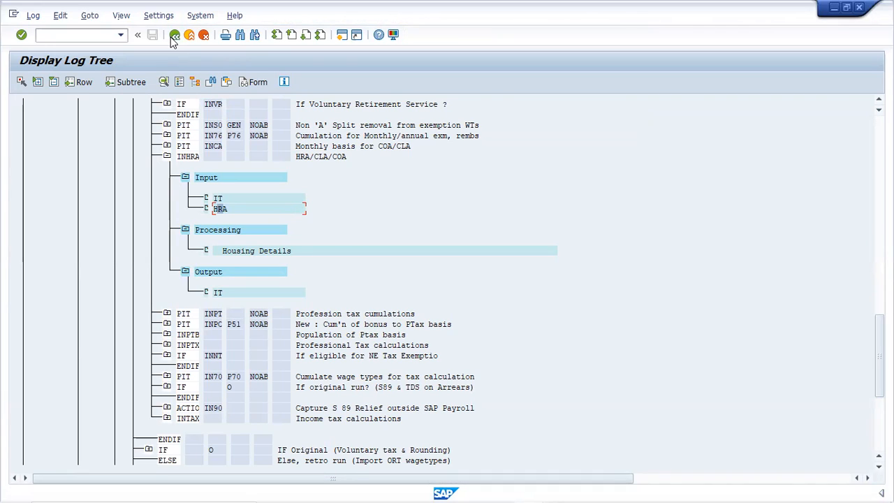
pyautogui.doubleClick(235, 251)
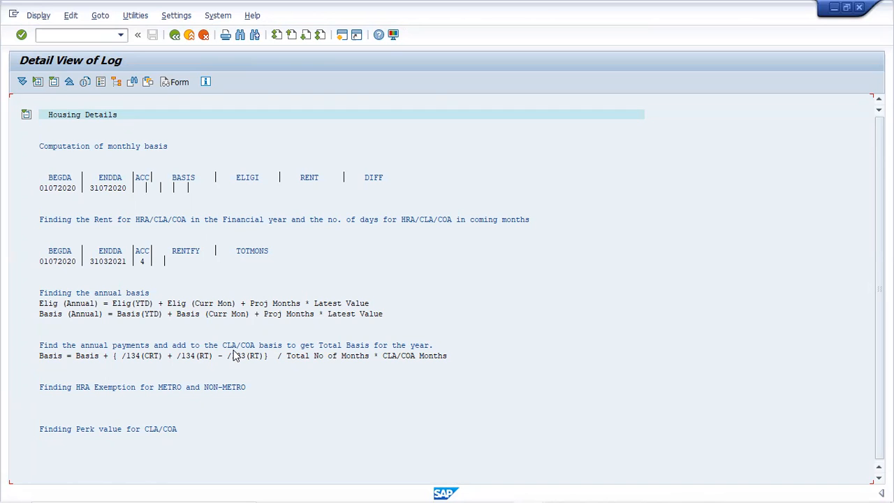
# Leave the Housing Details log view and exit the payroll log display to the Payroll Driver, India selection screen.
pyautogui.hotkey('alt', 'Tab')
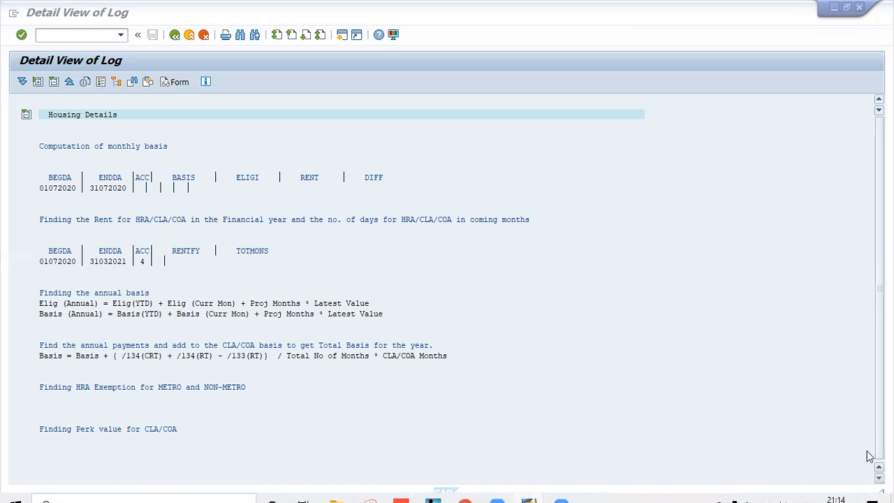
pyautogui.click(819, 334)
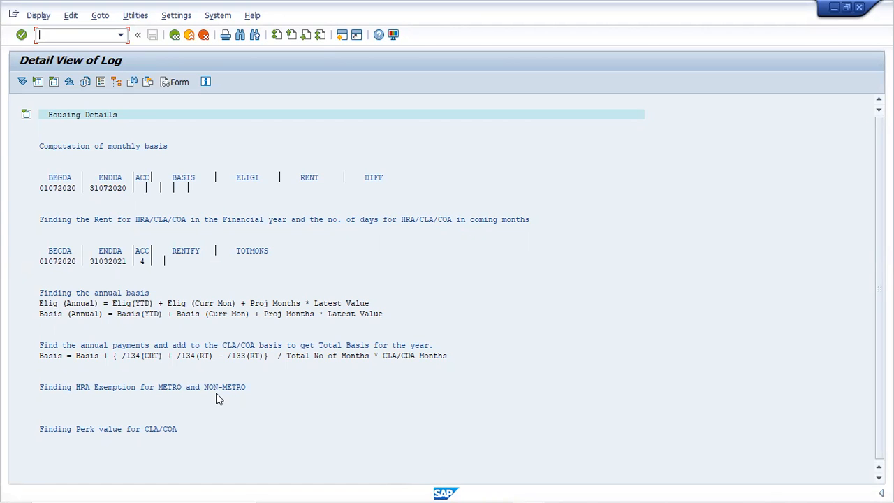
pyautogui.click(174, 35)
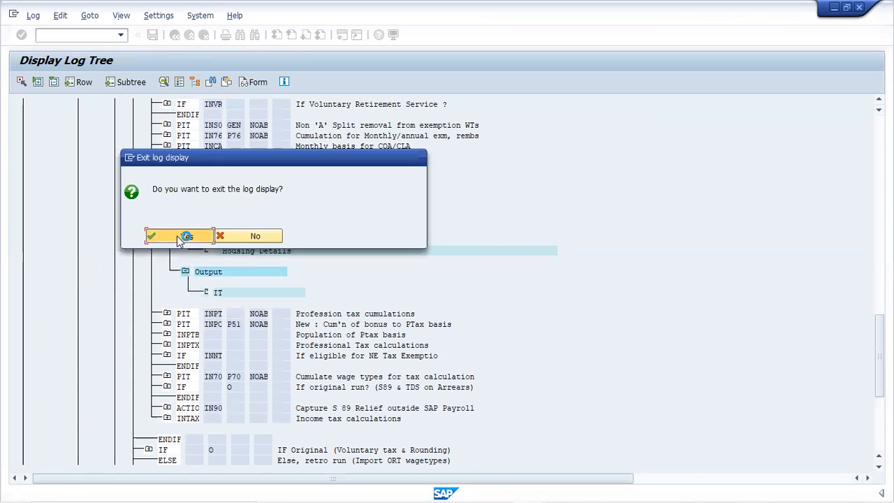
pyautogui.click(180, 237)
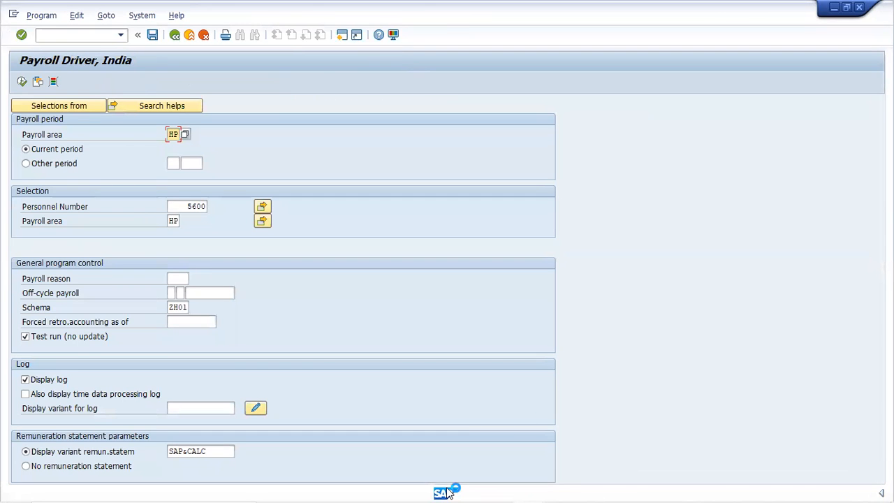
# Create a new SAP session and enter transaction code pa30 in its SAP Easy Access screen.
pyautogui.click(345, 34)
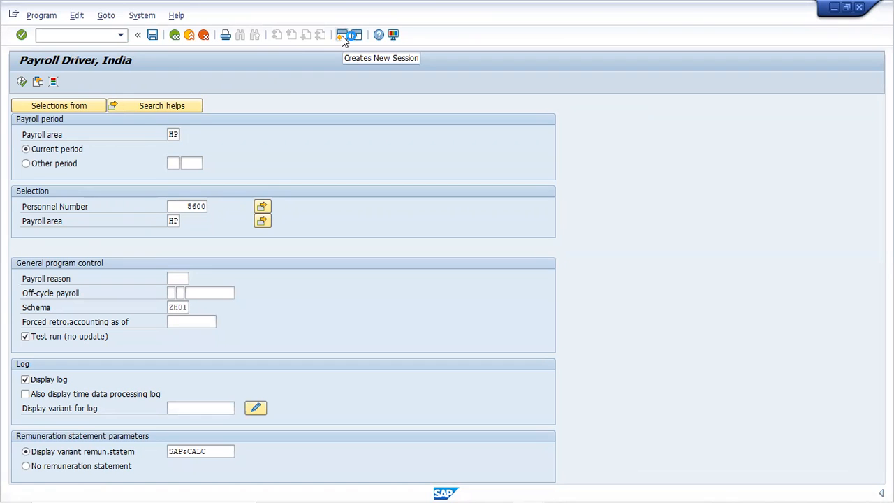
pyautogui.moveTo(515, 492)
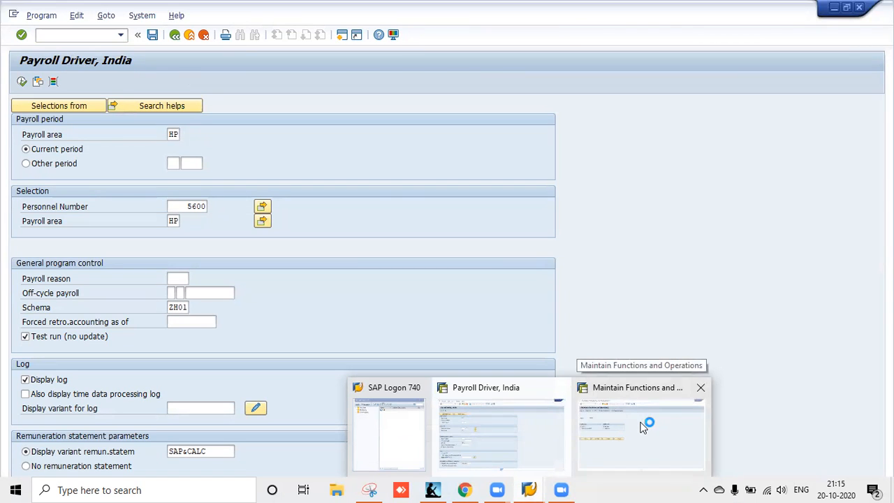
pyautogui.click(645, 425)
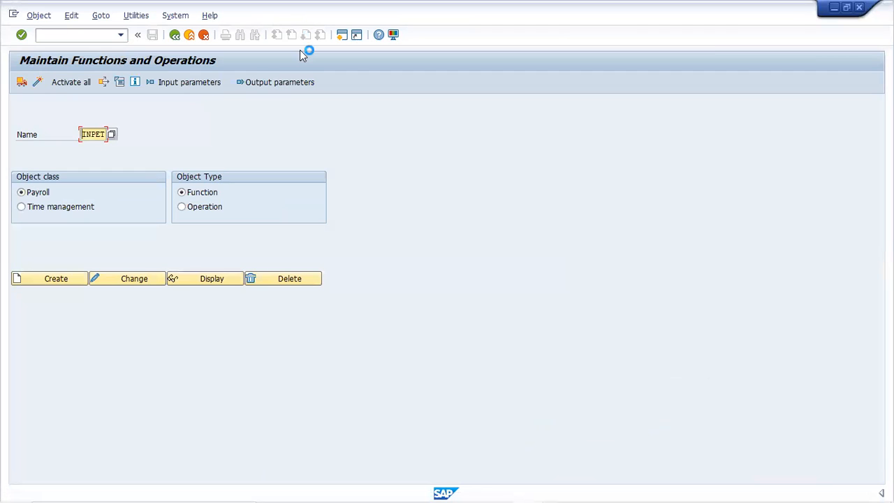
pyautogui.click(175, 36)
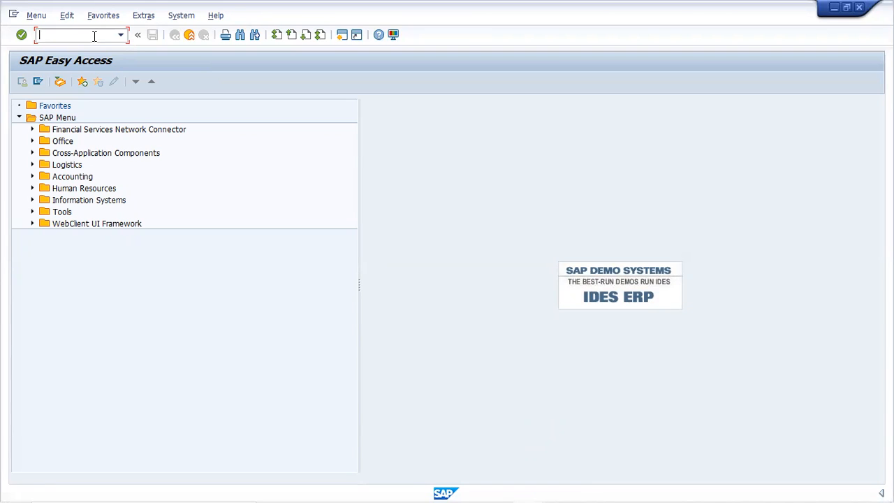
pyautogui.write('pa30')
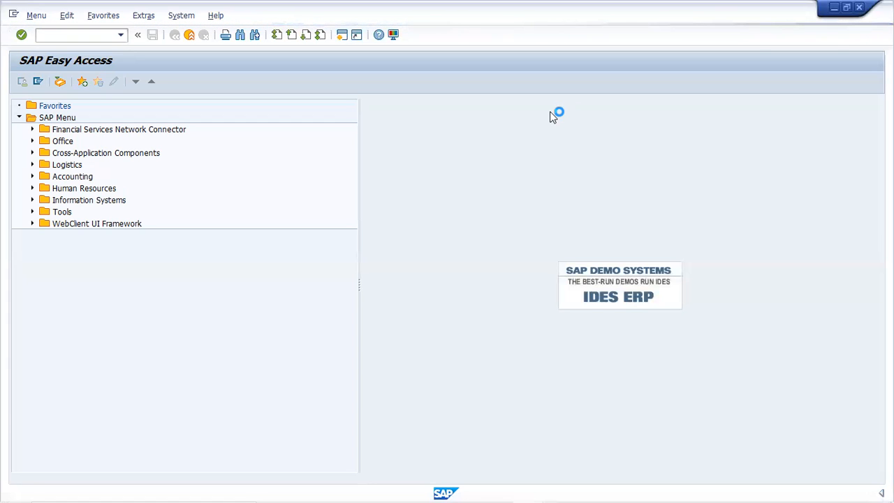
# Switch to the open Maintain Functions and Operations session.
pyautogui.moveTo(529, 489)
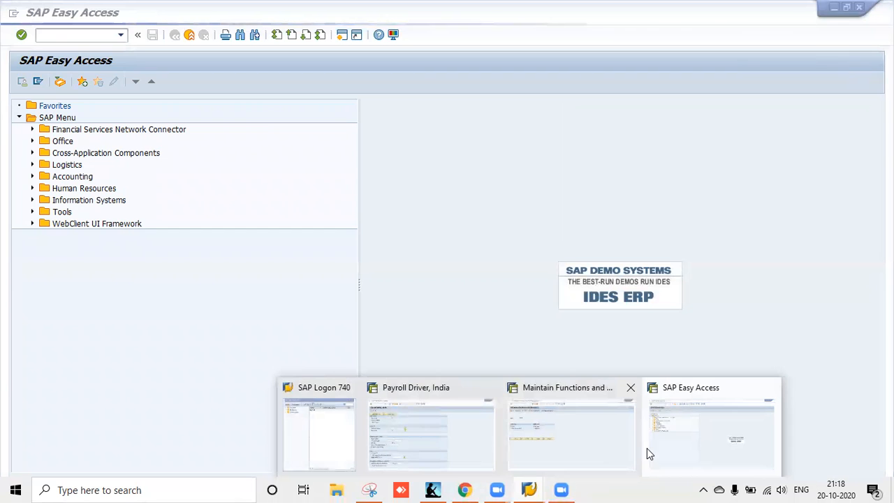
pyautogui.click(583, 445)
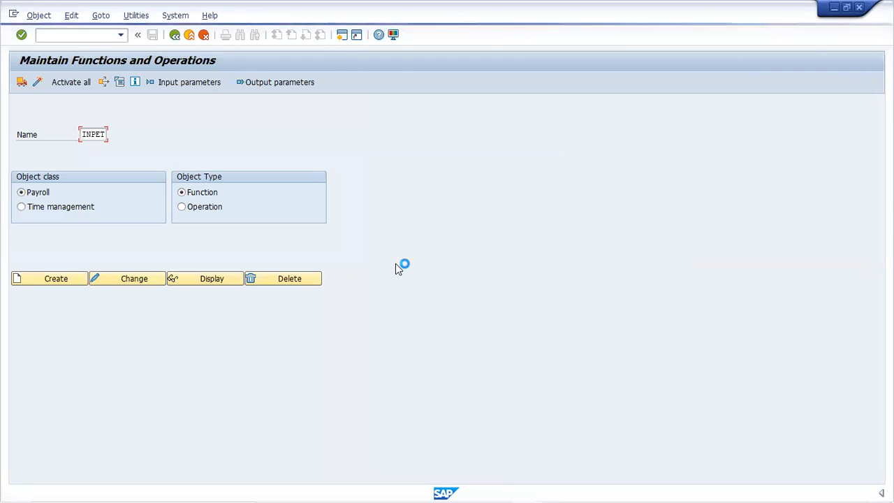